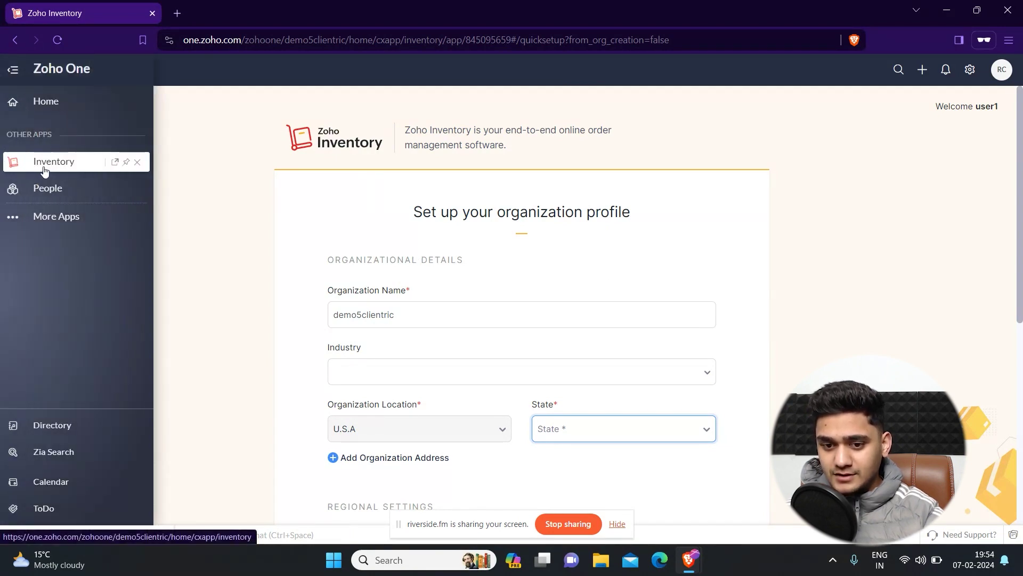
scroll(440, 273, down, 1)
Step: Clear the placeholder organization name and set industry to Construction and state to California
click(423, 250)
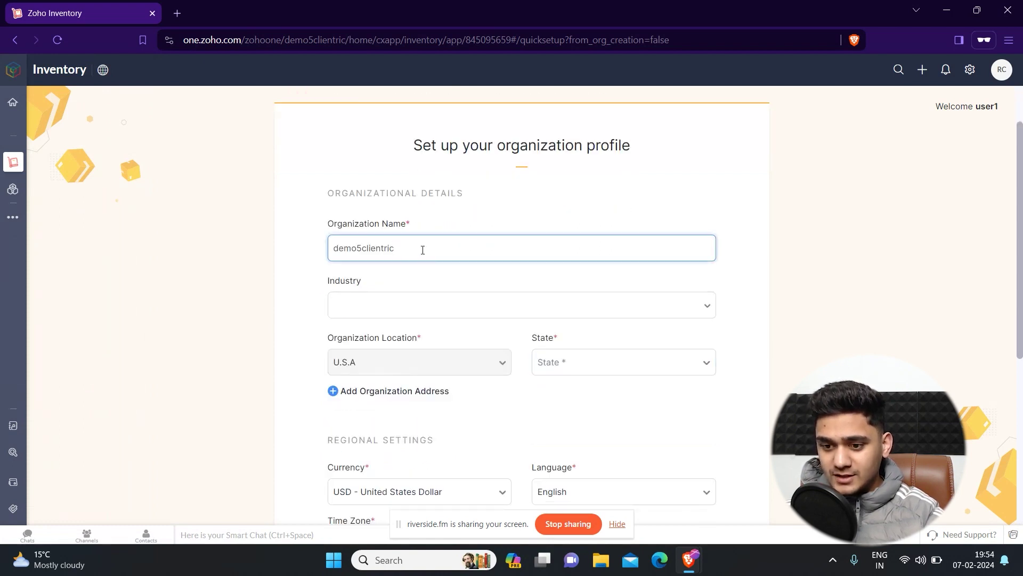
key(BackSpace)
key(BackSpace)
text(Pitch Perfect Roofing)
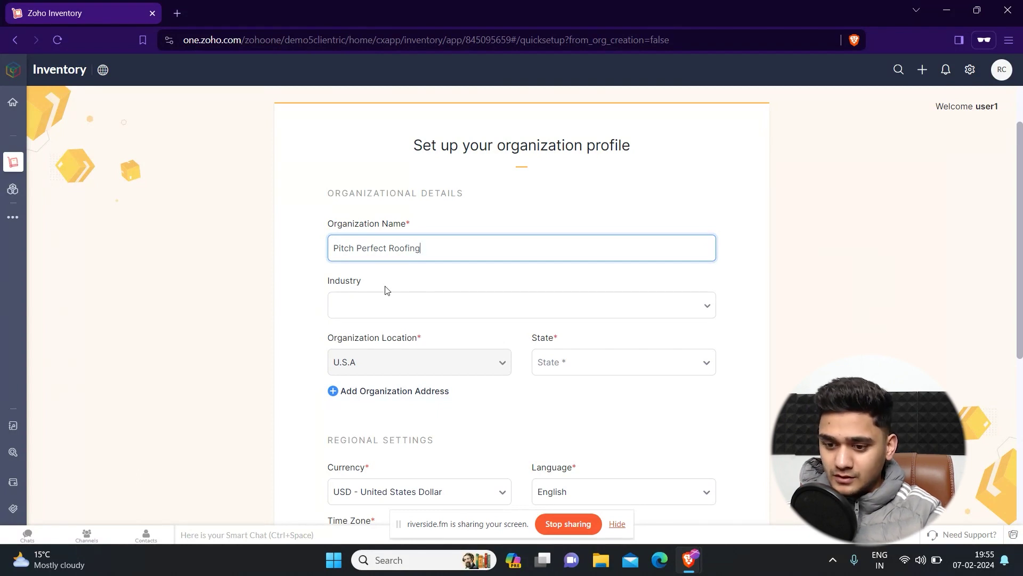
click(386, 296)
click(356, 433)
click(564, 364)
scroll(568, 460, down, 1)
click(584, 449)
scroll(484, 400, down, 2)
scroll(392, 376, down, 2)
scroll(471, 288, down, 1)
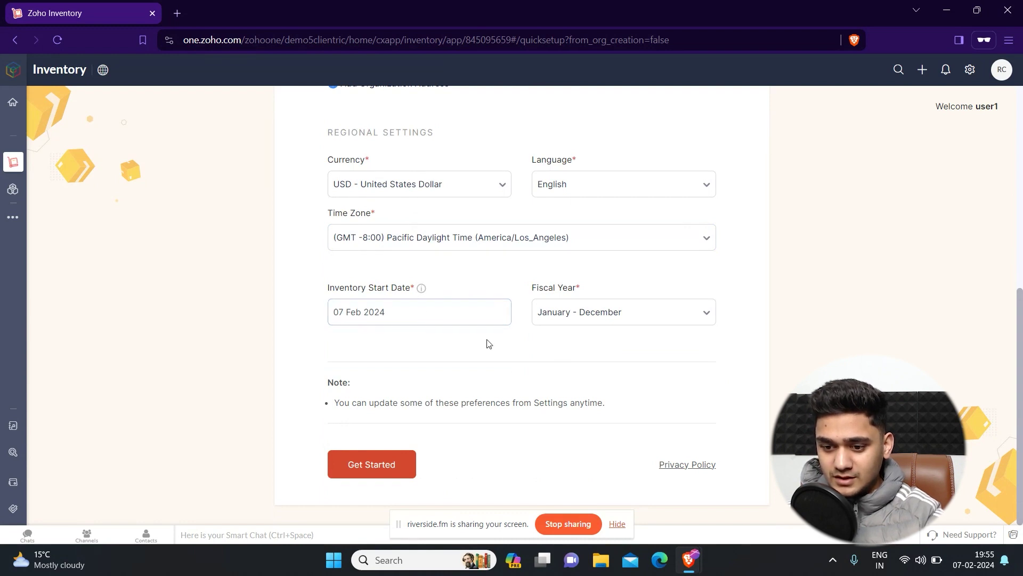
scroll(415, 346, up, 1)
scroll(394, 444, down, 1)
Step: Submit the organization profile and browse Items, Item Groups and Inventory Adjustments
click(386, 469)
click(107, 135)
click(61, 164)
scroll(432, 248, down, 1)
click(71, 182)
scroll(354, 245, down, 1)
click(103, 225)
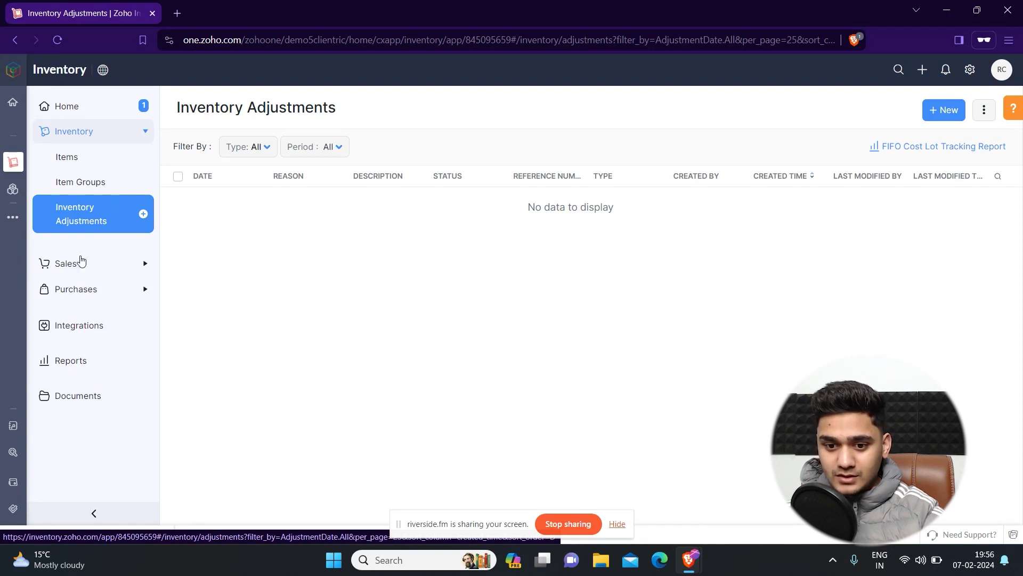
Step: Browse Customers, Sales Orders, Packages, Shipments, Invoices, Payments Received, Sales Returns and Credit Notes
click(88, 268)
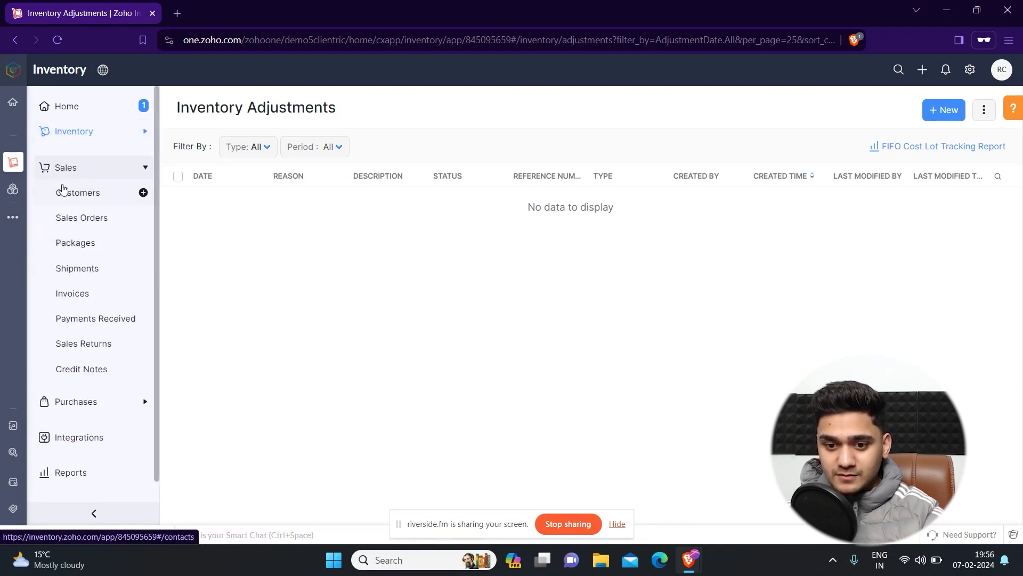
click(85, 200)
click(69, 222)
click(92, 252)
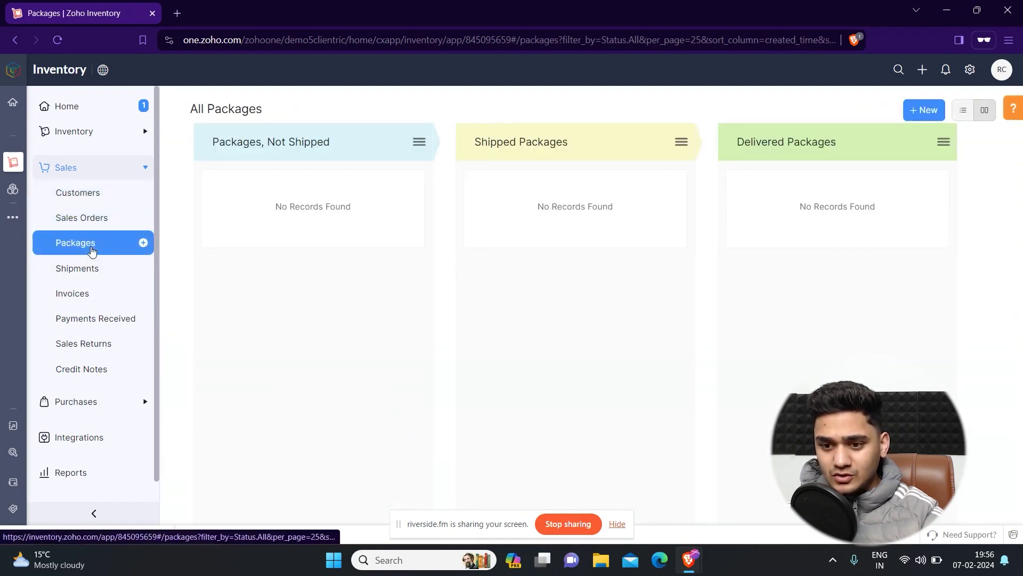
click(58, 272)
click(88, 294)
scroll(333, 279, down, 1)
click(88, 326)
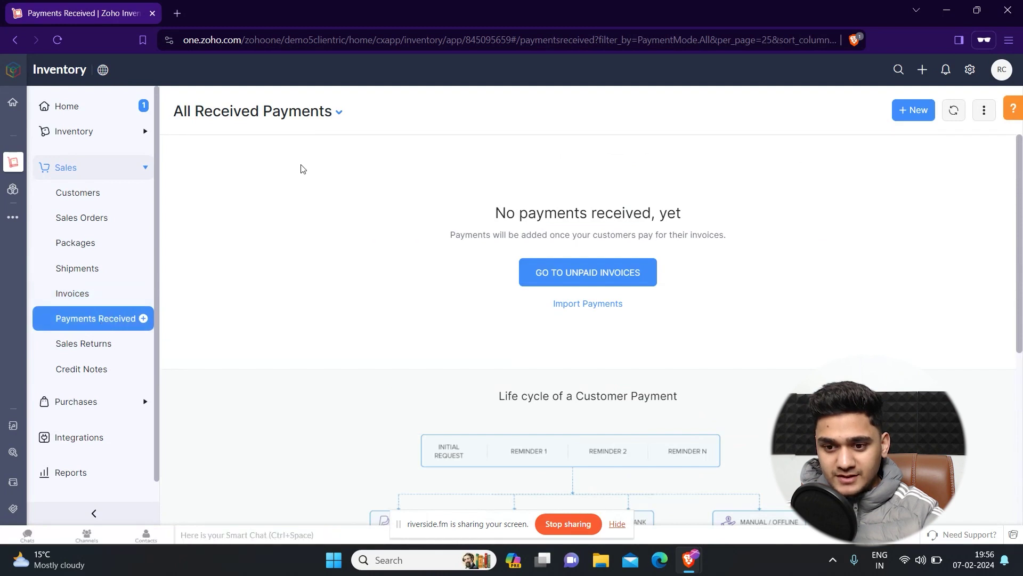
click(87, 343)
click(106, 374)
scroll(45, 200, up, 2)
Step: Collapse Sales, expand Purchases, and browse Vendors, Expenses and Purchase Orders
click(128, 169)
scroll(108, 320, down, 1)
click(119, 355)
scroll(102, 192, up, 1)
click(84, 219)
click(82, 247)
click(89, 274)
Step: Browse Purchase Receives, Bills, Payments Made and the empty Vendor Credits page
click(87, 300)
click(64, 319)
click(100, 346)
click(91, 378)
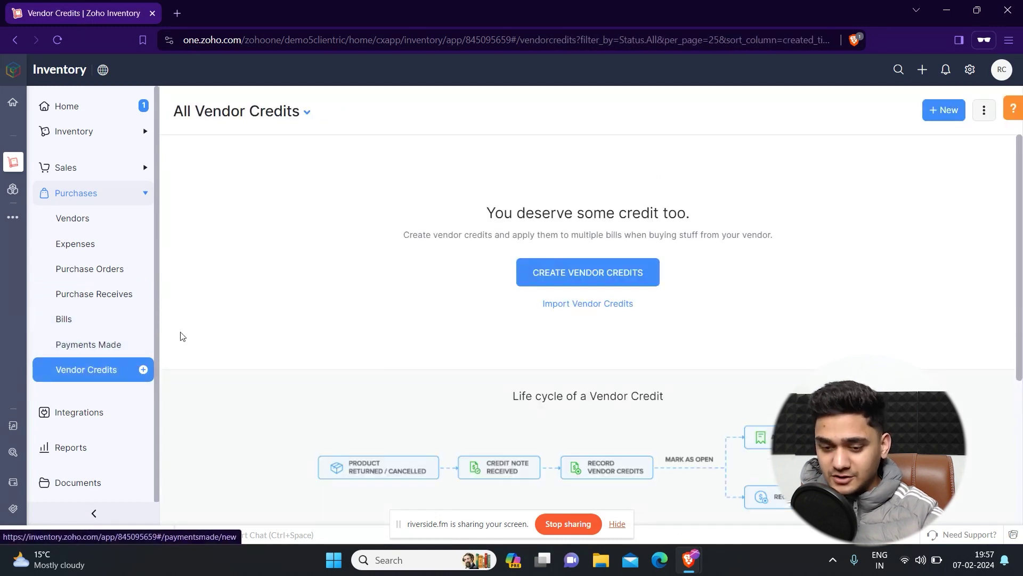
click(71, 424)
scroll(422, 232, down, 1)
scroll(423, 233, down, 2)
scroll(423, 237, down, 2)
scroll(422, 237, up, 4)
scroll(420, 236, up, 2)
scroll(83, 462, down, 1)
Step: Review the Shopping Cart and eCommerce marketplace integration listings
click(97, 447)
click(87, 468)
scroll(156, 446, down, 2)
scroll(71, 388, down, 1)
scroll(85, 279, down, 1)
Step: Show the empty Workflow Rules page under Automation and expand Custom Modules
click(104, 440)
click(91, 502)
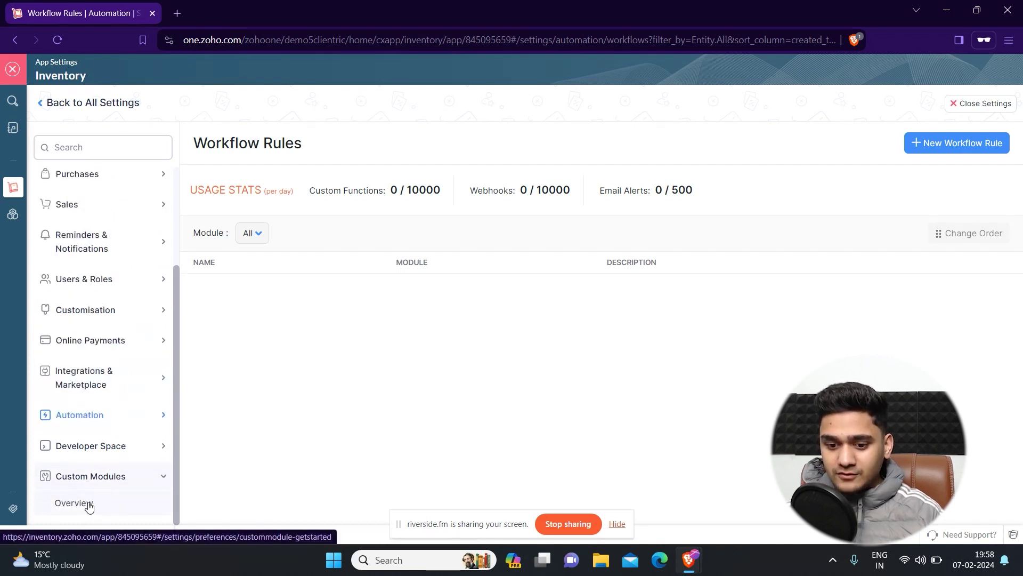
scroll(77, 338, up, 2)
scroll(76, 338, up, 1)
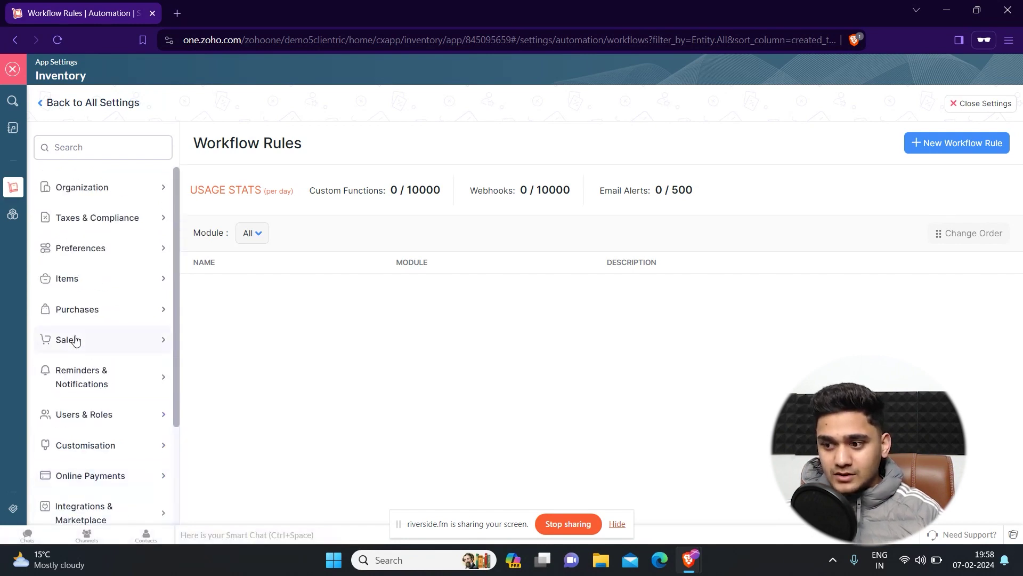